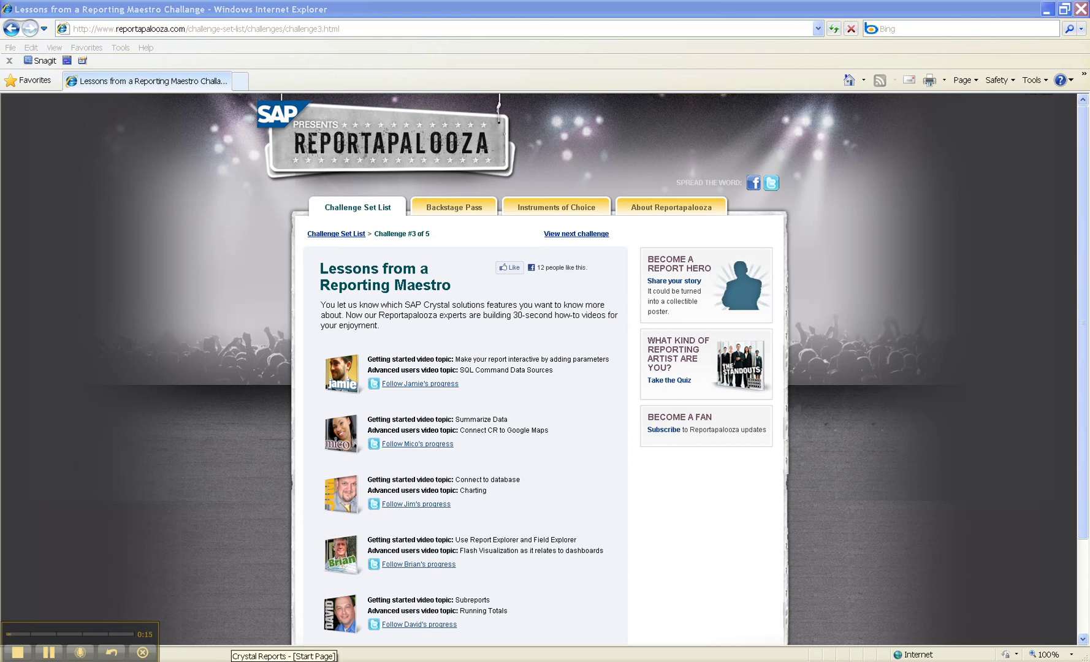
Start a new blank report, Report3, from the Start Page without choosing a data source yet
left_click(243, 653)
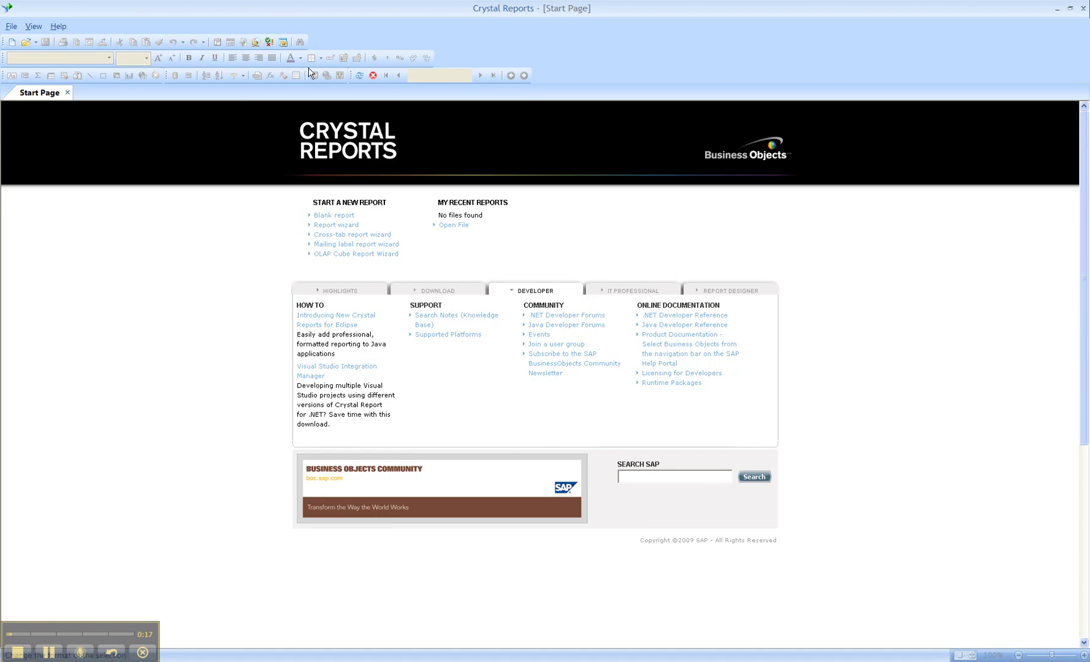
left_click(332, 216)
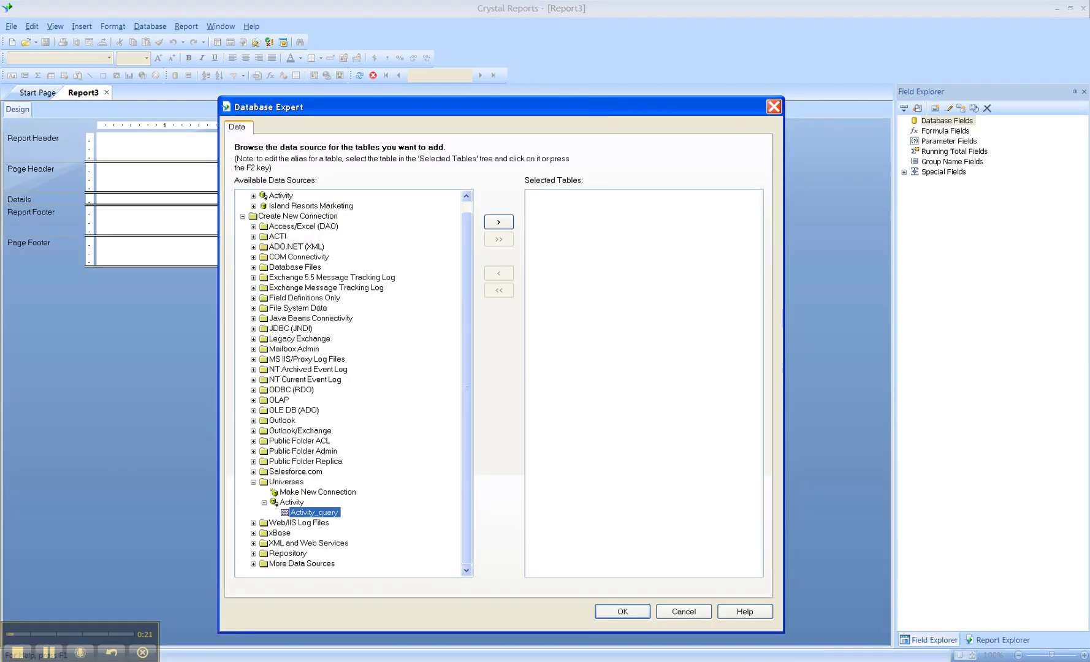
left_click(681, 611)
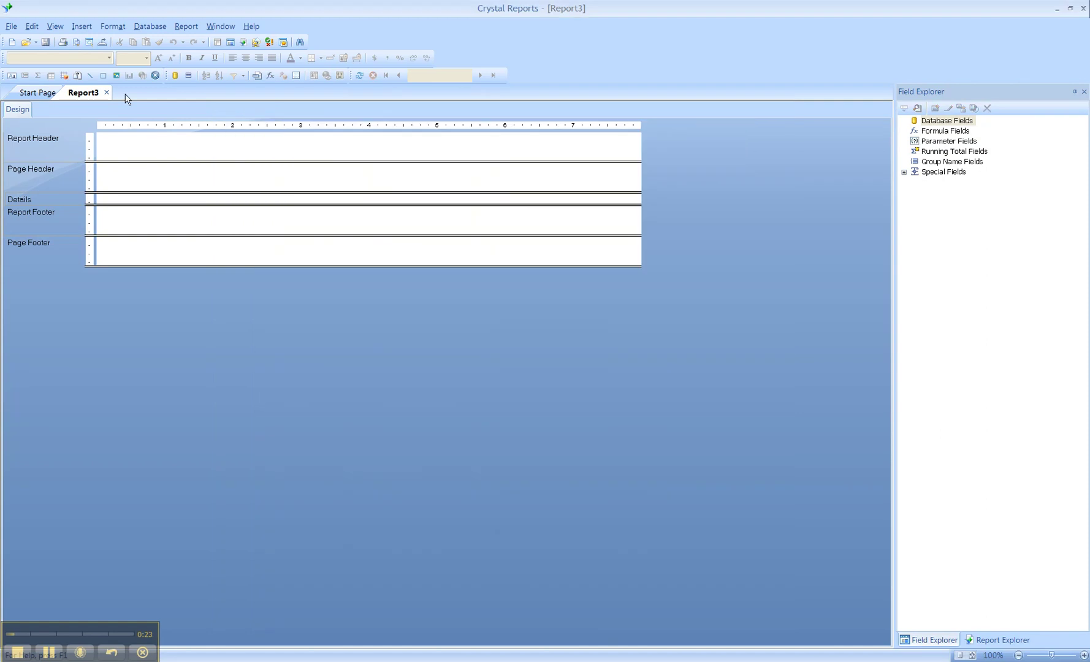
left_click(155, 32)
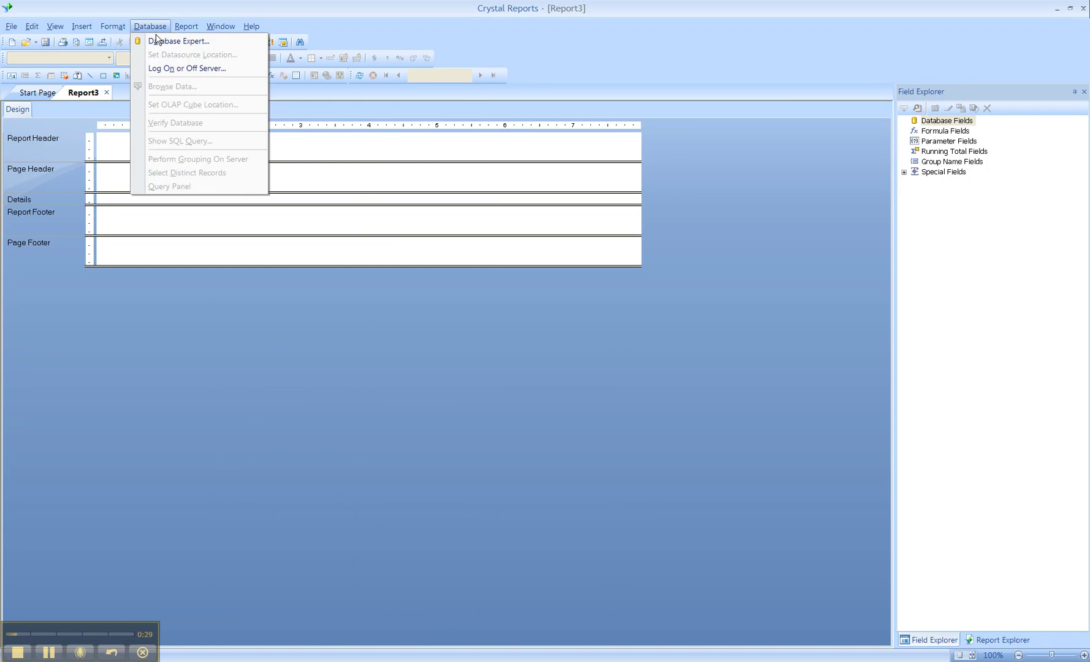
Launch the Database Expert and collapse the Universes group in Available Data Sources
left_click(158, 43)
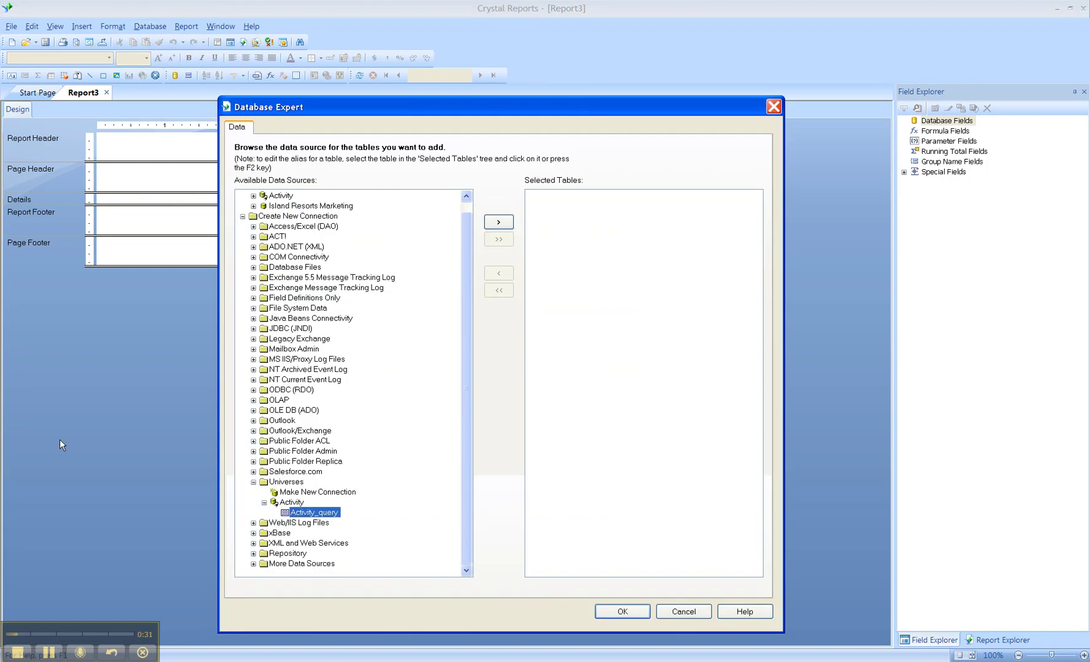
left_click(255, 482)
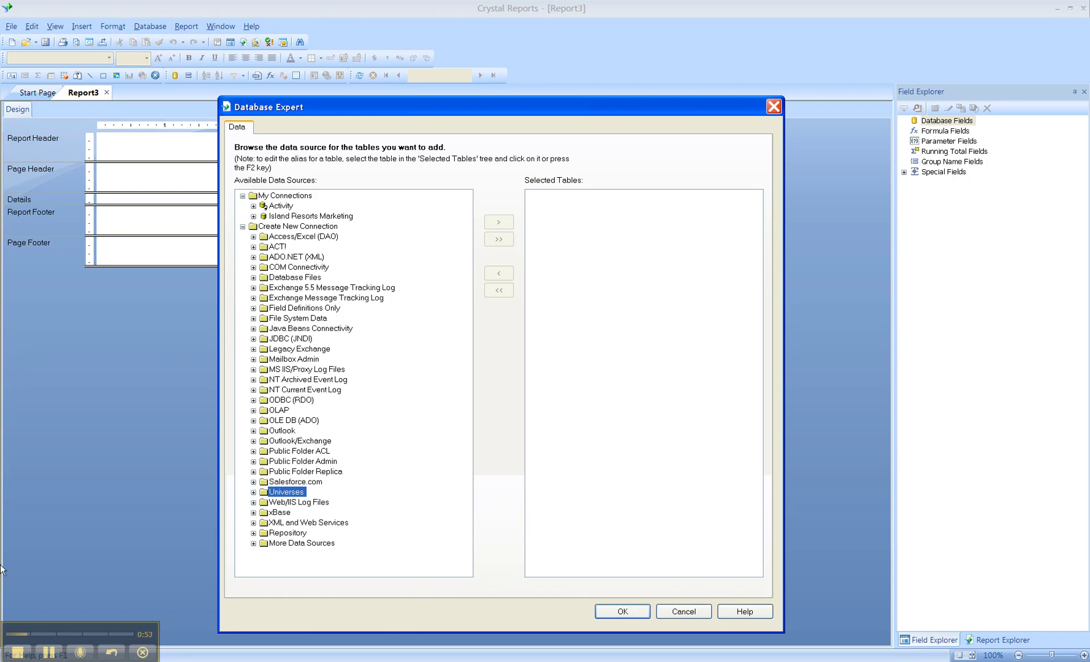
Skip the OLAP source and expand ODBC (RDO) to list DSNs like club and efashion
left_click(253, 410)
left_click(341, 207)
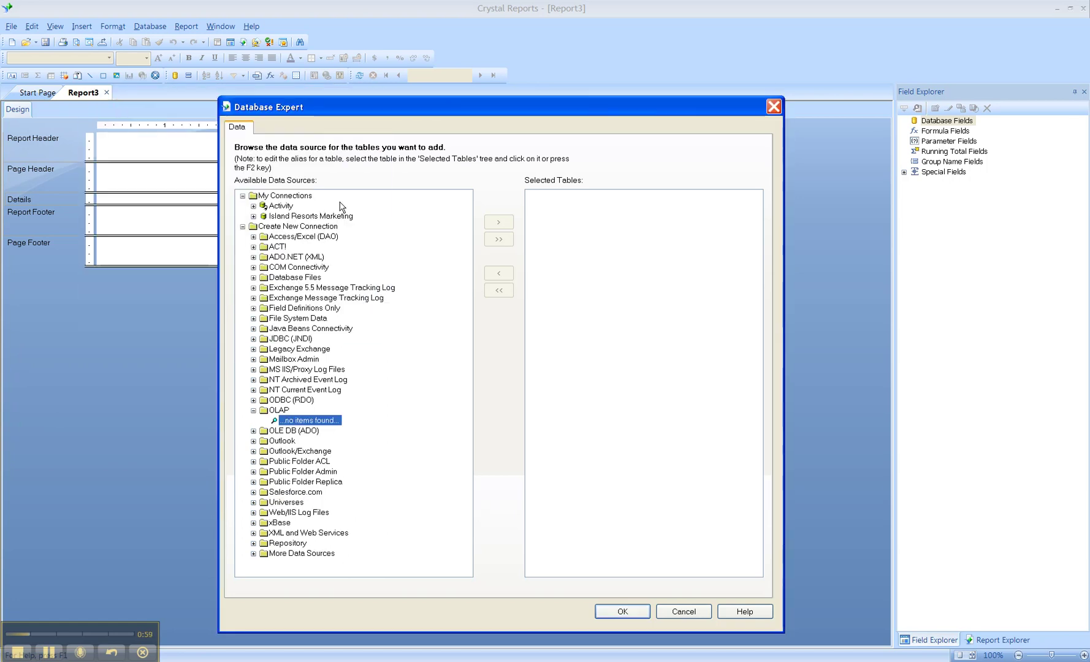
left_click(253, 411)
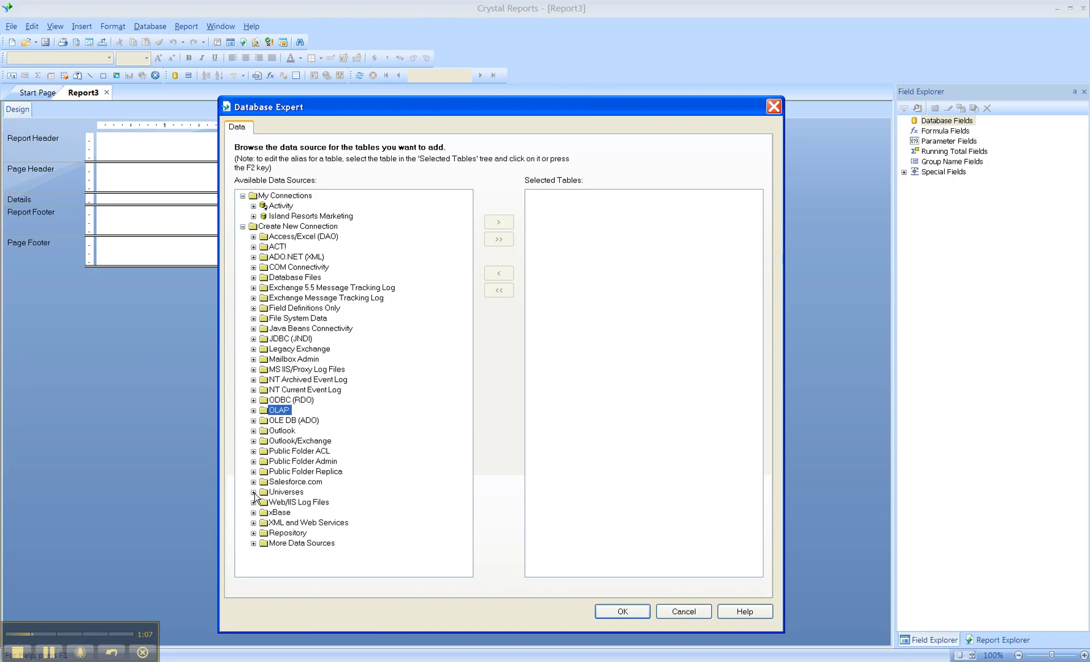
left_click(254, 401)
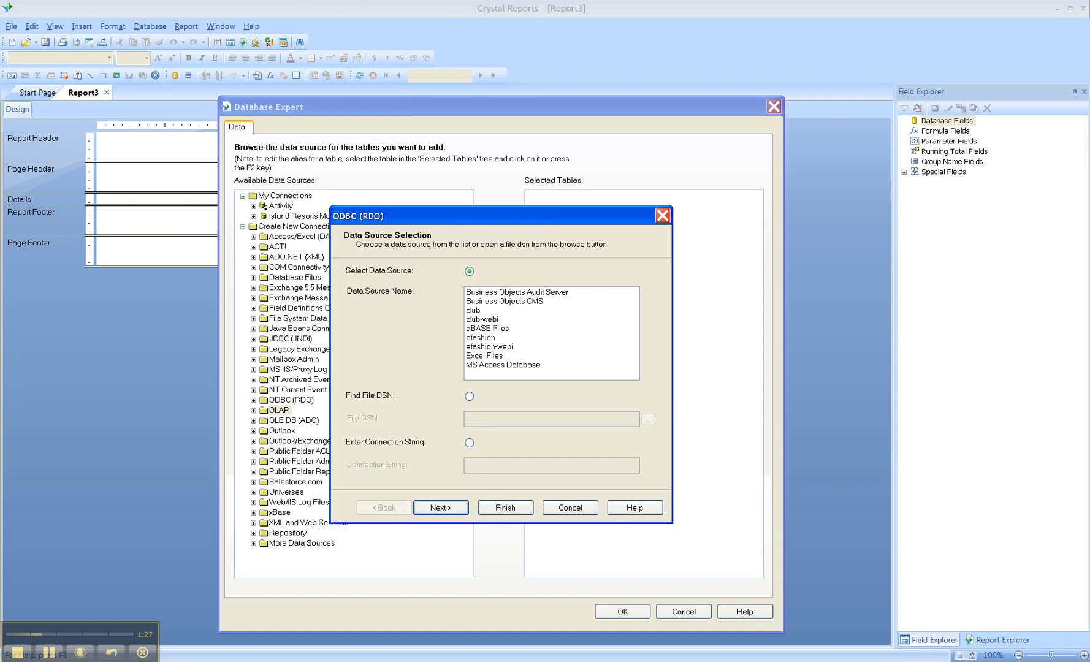
Open Data Sources (ODBC) from Control Panel's Administrative Tools
left_click(16, 654)
left_click(178, 485)
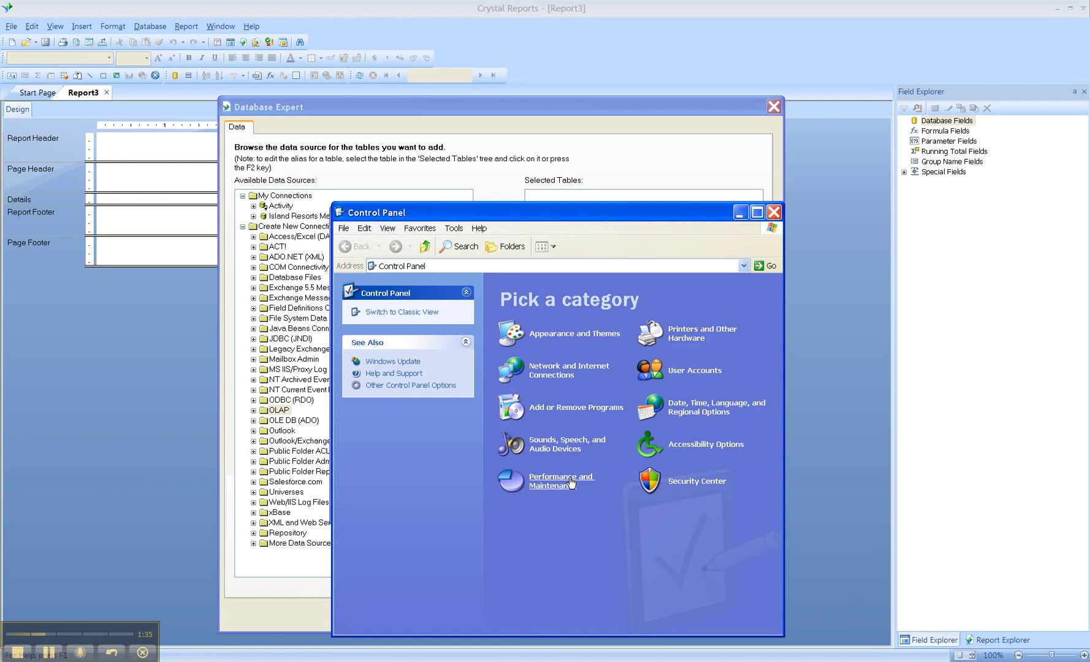
left_click(570, 477)
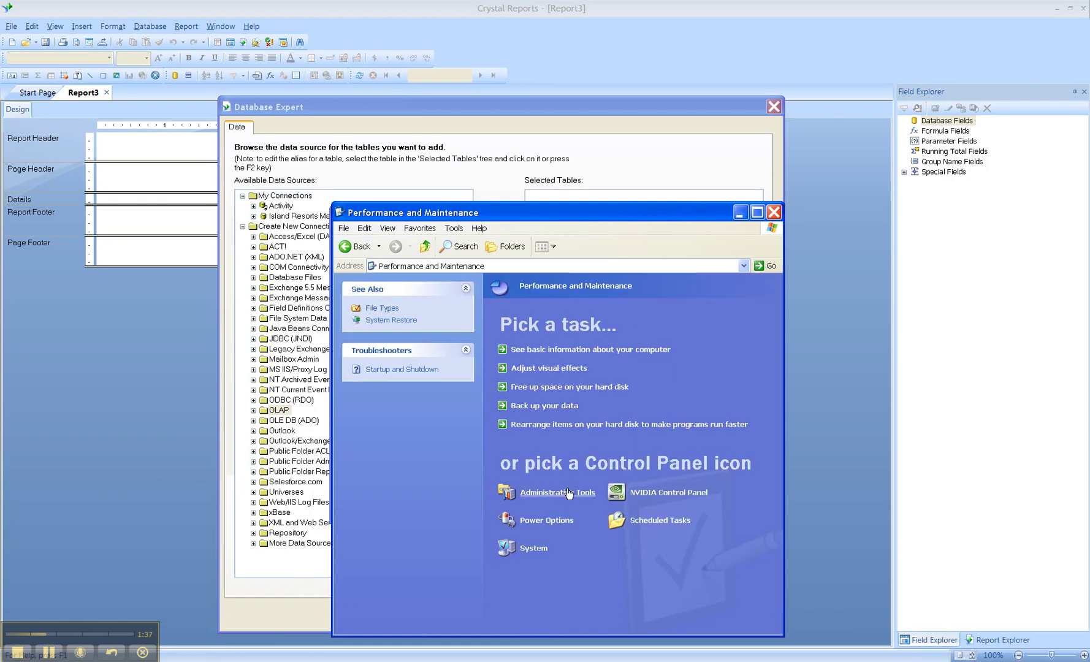
left_click(568, 494)
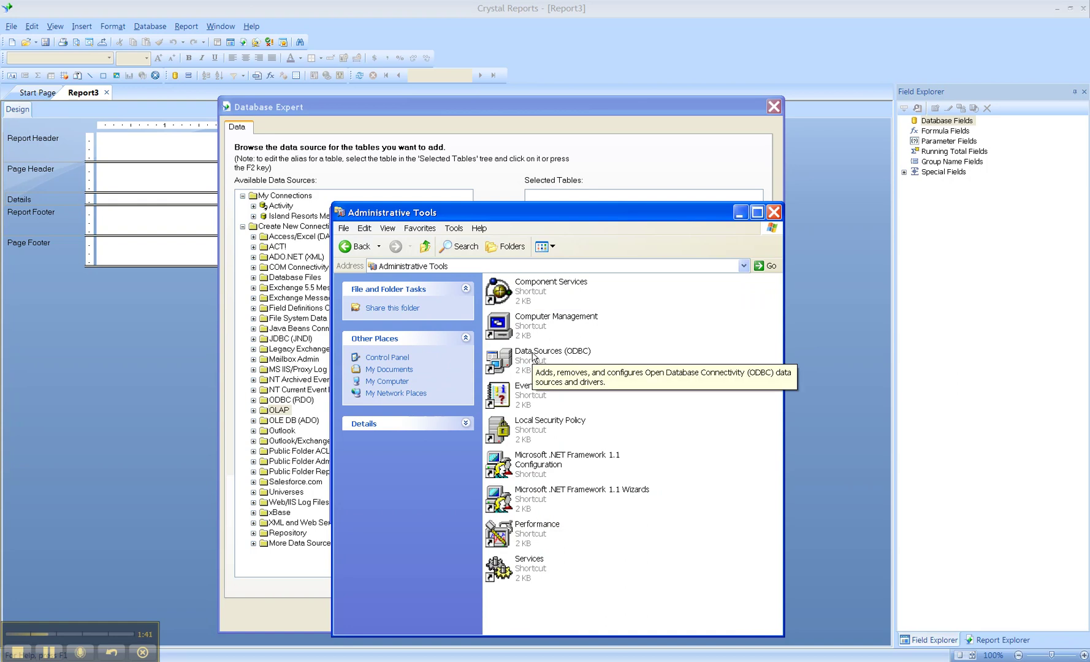
double_click(532, 356)
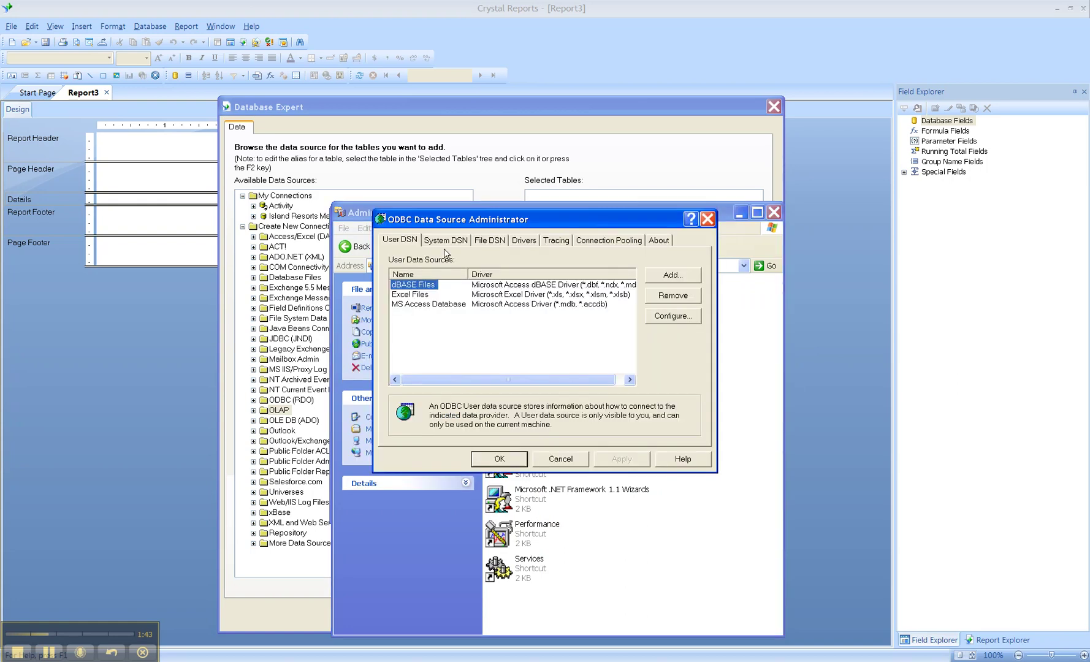
Review the club, club-webi and efashion System DSNs, then begin adding a new one
left_click(440, 240)
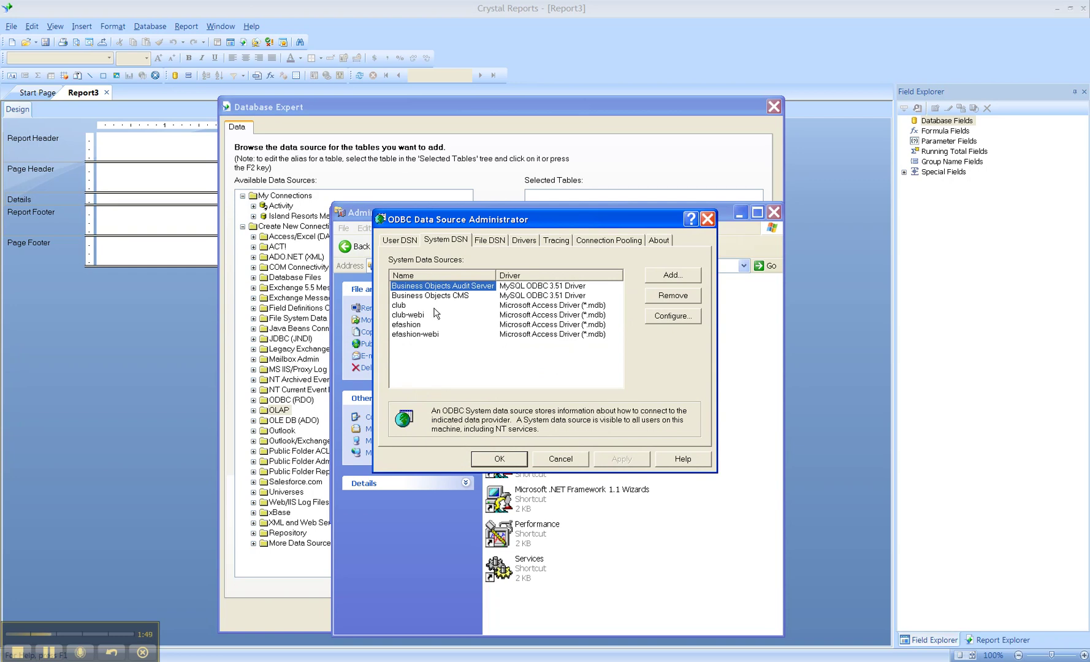
left_click(403, 306)
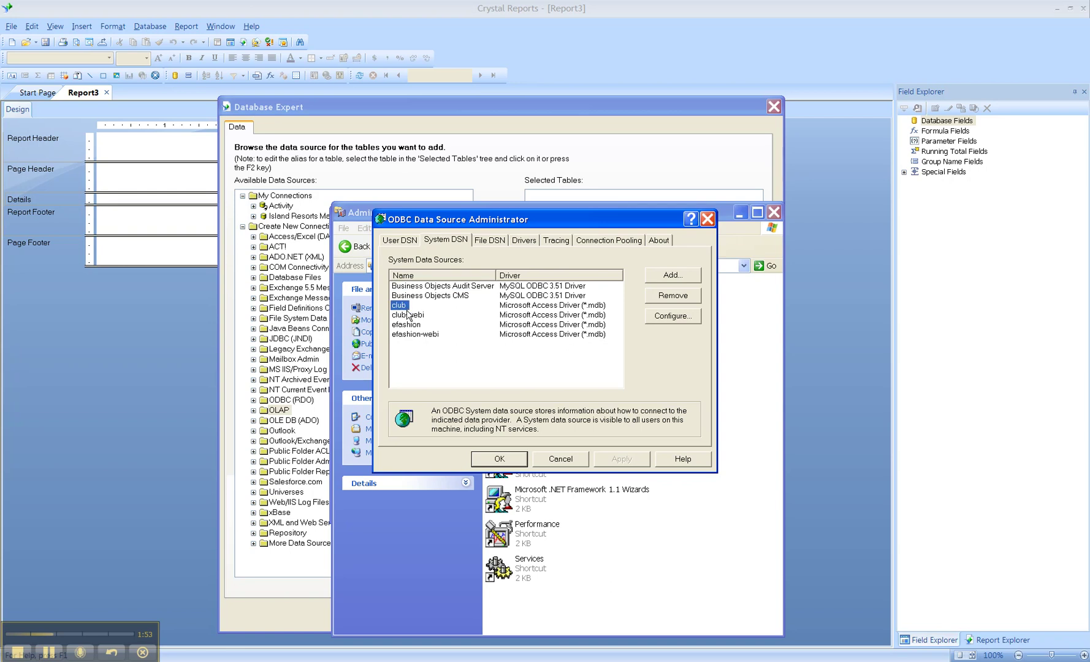
left_click(408, 315)
left_click(410, 326)
left_click(675, 276)
Pick the SQL Server driver, cancel its setup wizard, and close the ODBC administrator
left_click_drag(697, 287, 703, 361)
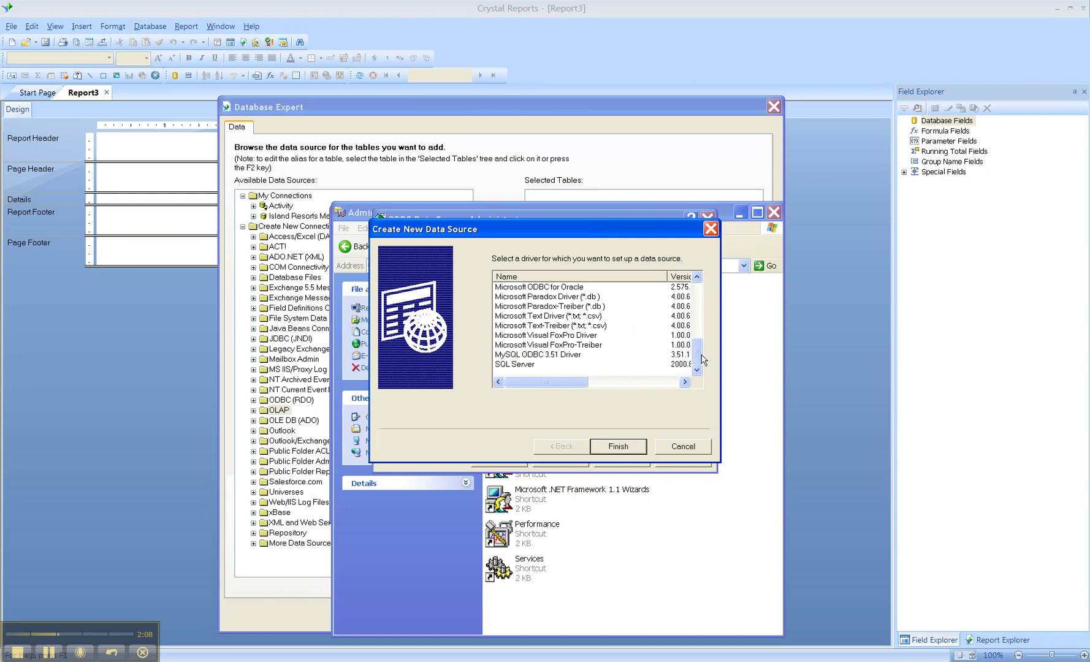
left_click(515, 365)
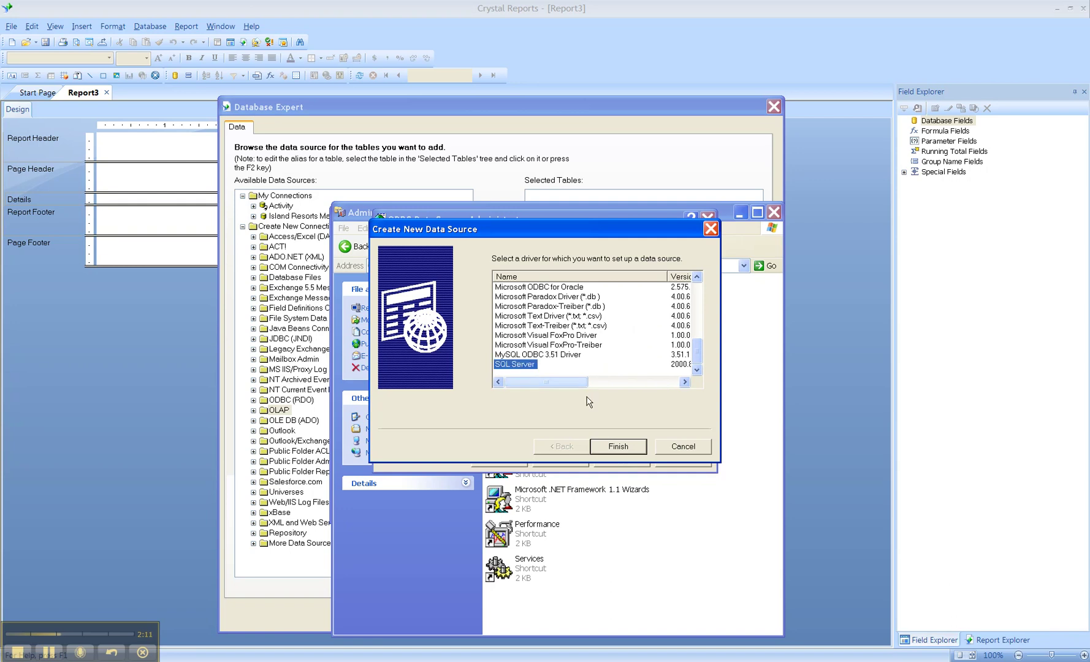
left_click(619, 446)
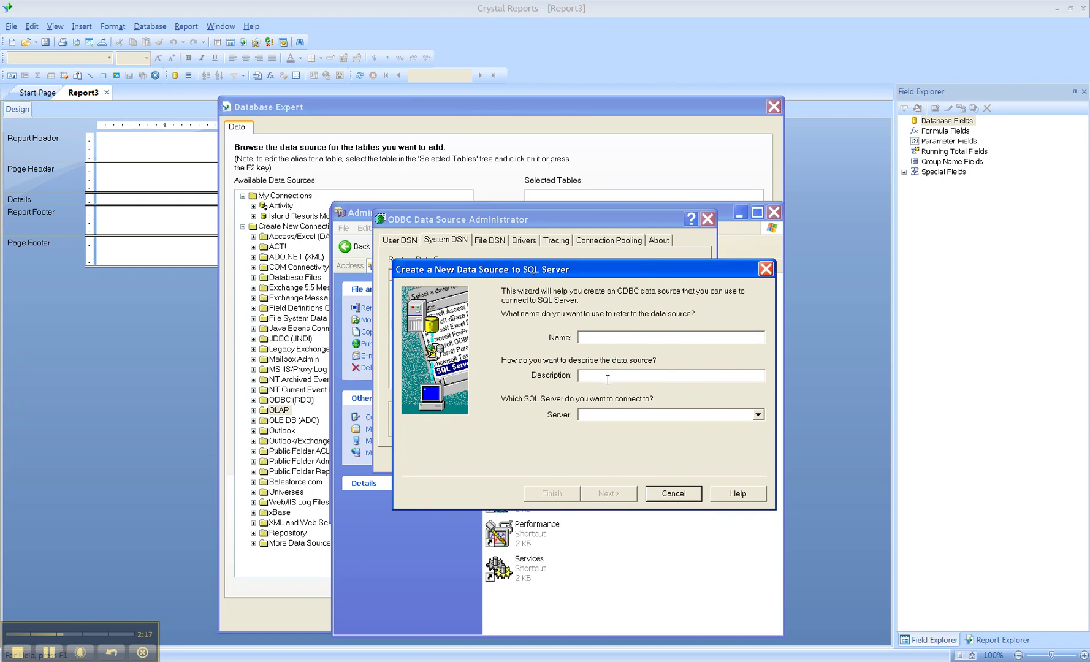
left_click(674, 494)
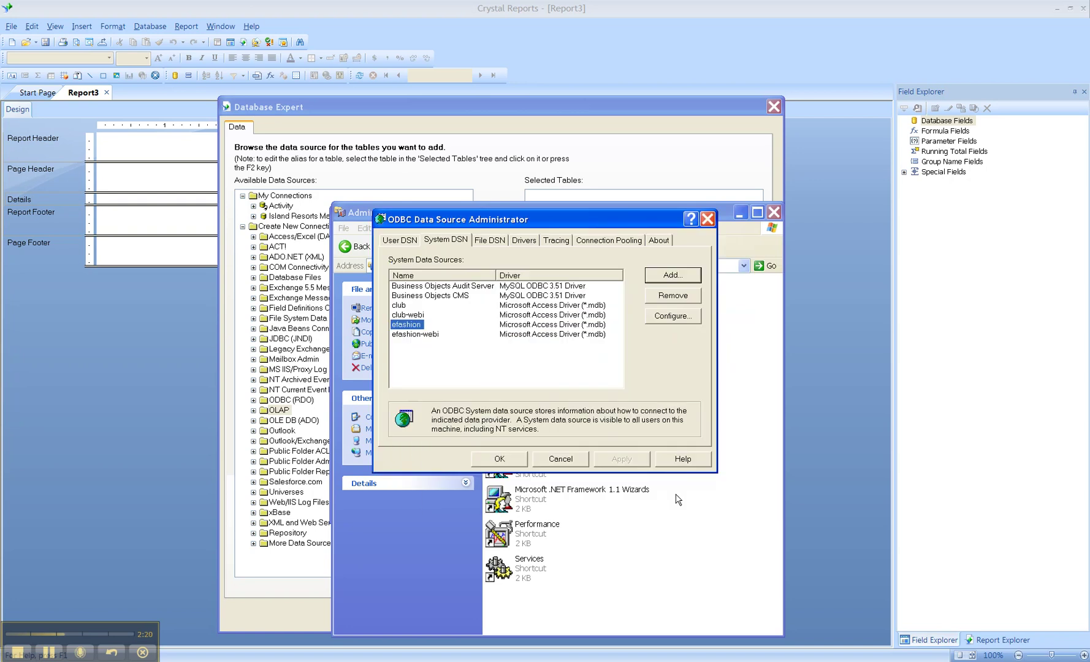
left_click(582, 458)
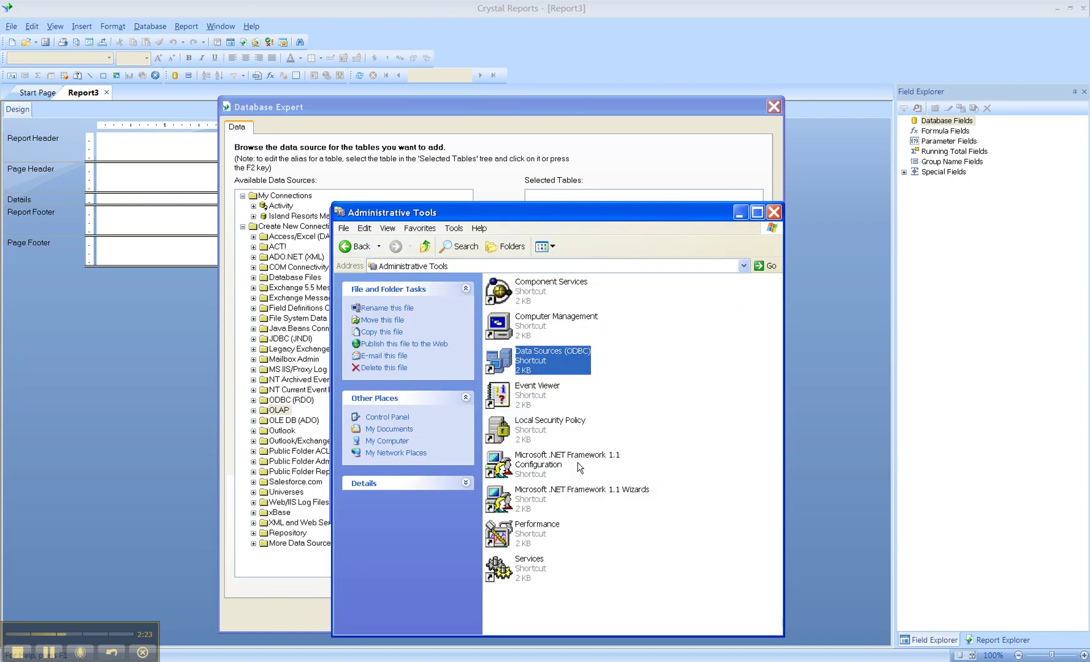
Cancel the ODBC (RDO) chooser, collapse it, and expand Universes in the Database Expert
left_click(530, 111)
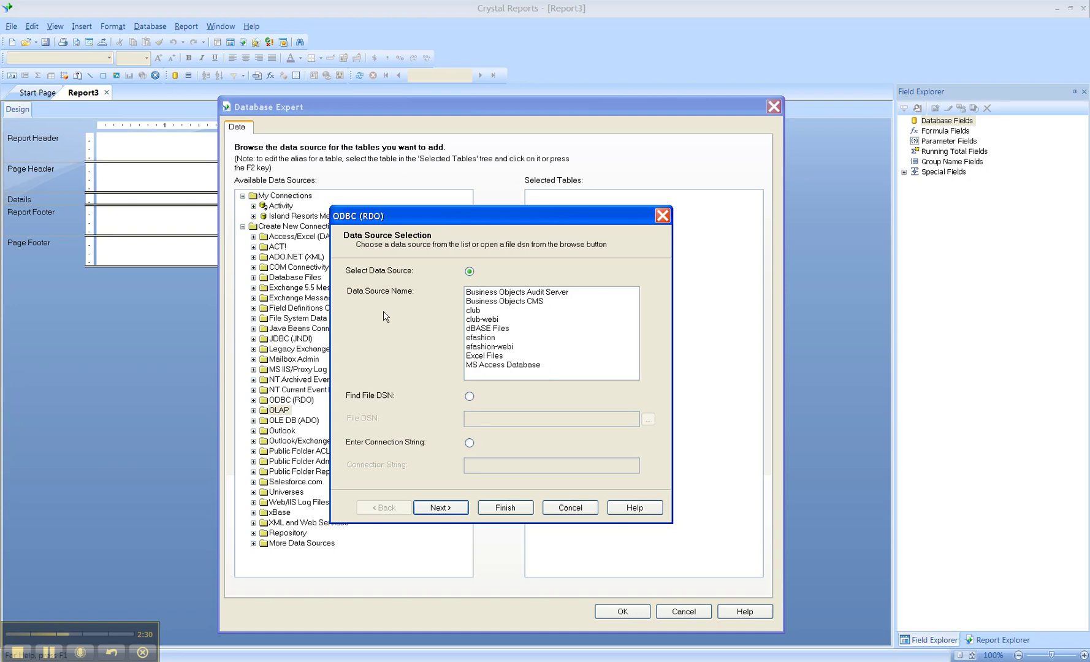
left_click(585, 506)
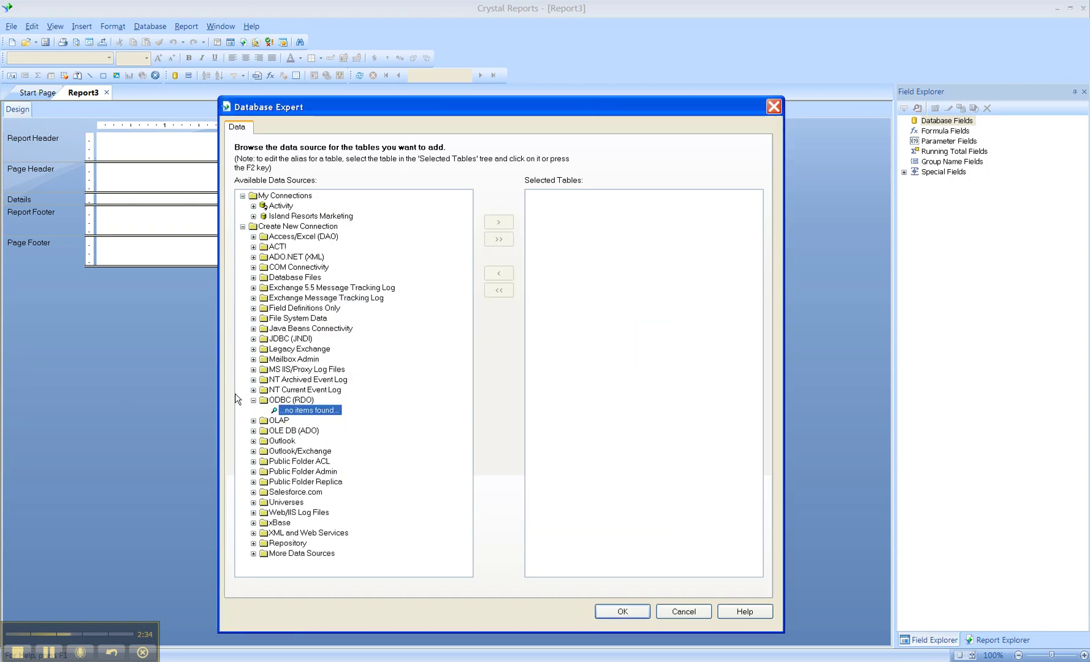
left_click(253, 401)
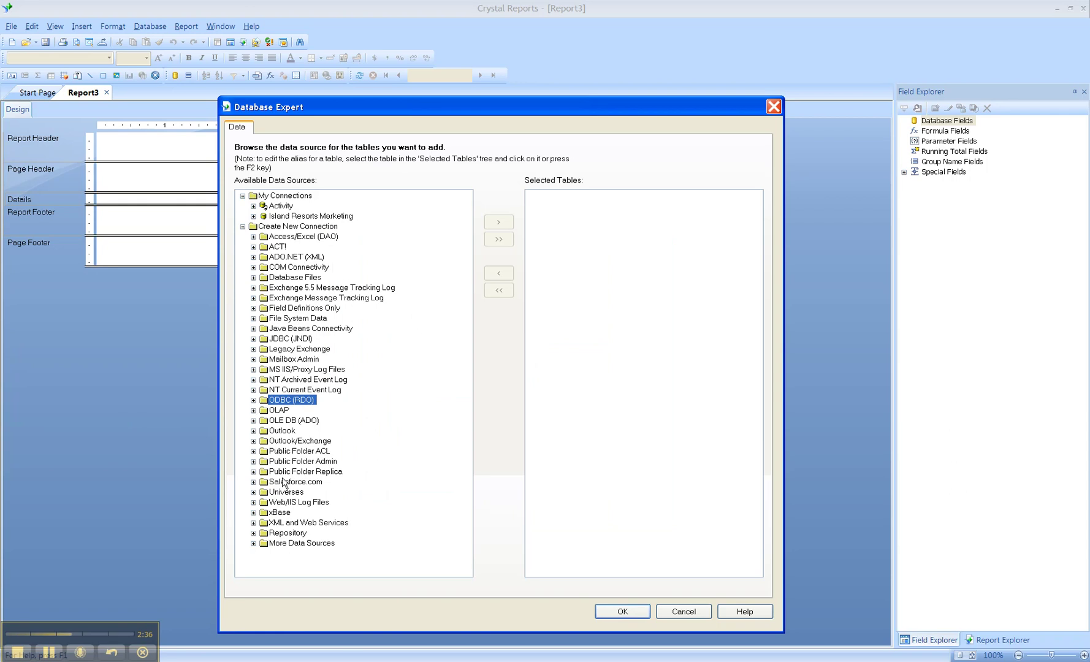
left_click(253, 492)
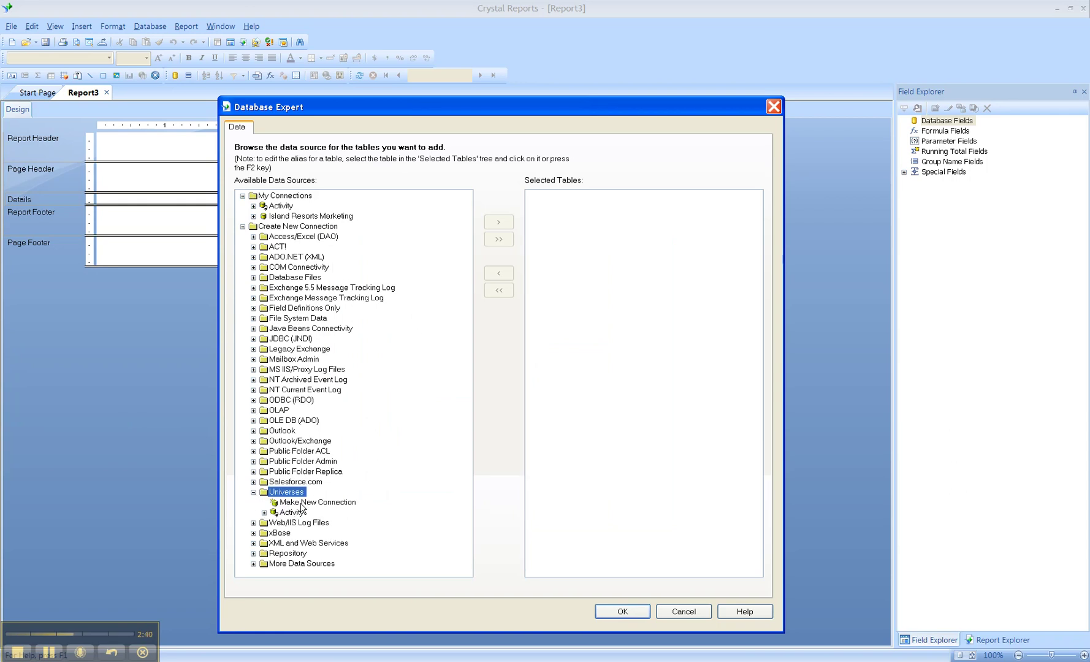
left_click(264, 513)
left_click(264, 513)
Make a new universe connection and select the Island Resorts Marketing universe
double_click(312, 503)
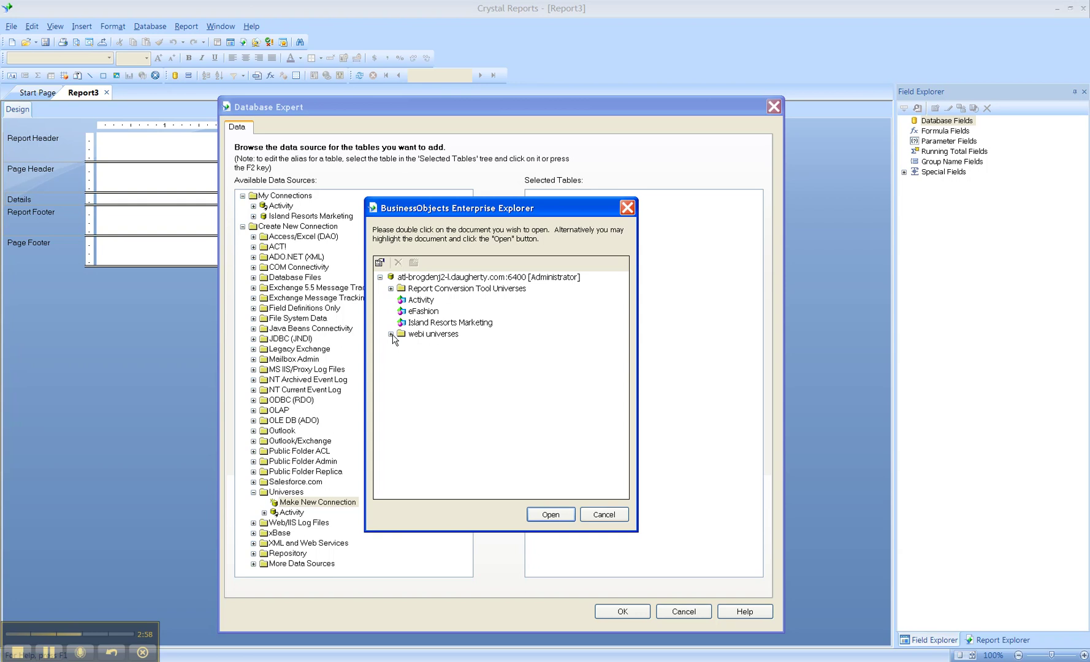
mouse_move(434, 323)
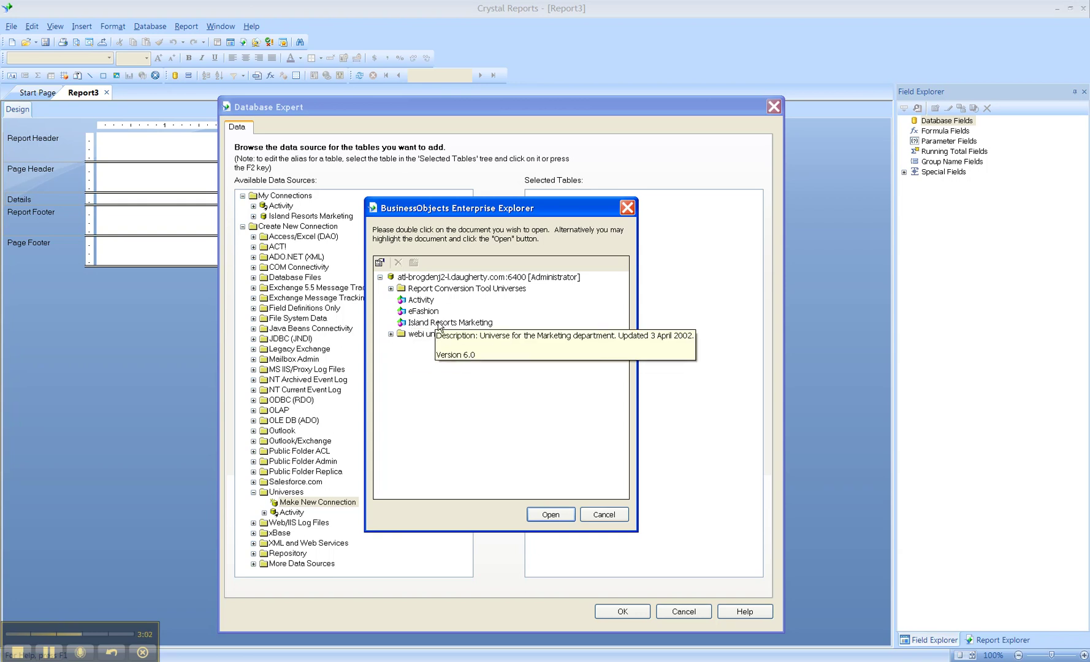
left_click(438, 325)
Build a Country and Resort query filtered to Bahamas resort and add it as the report's data source
left_click(549, 515)
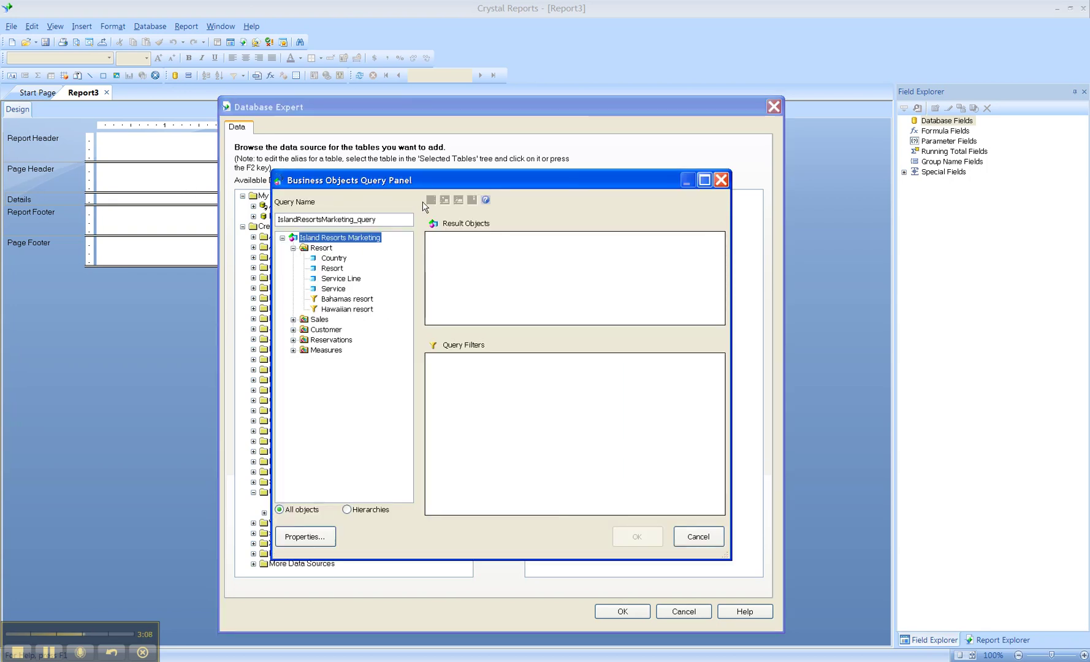
double_click(338, 261)
left_click(340, 270)
double_click(340, 269)
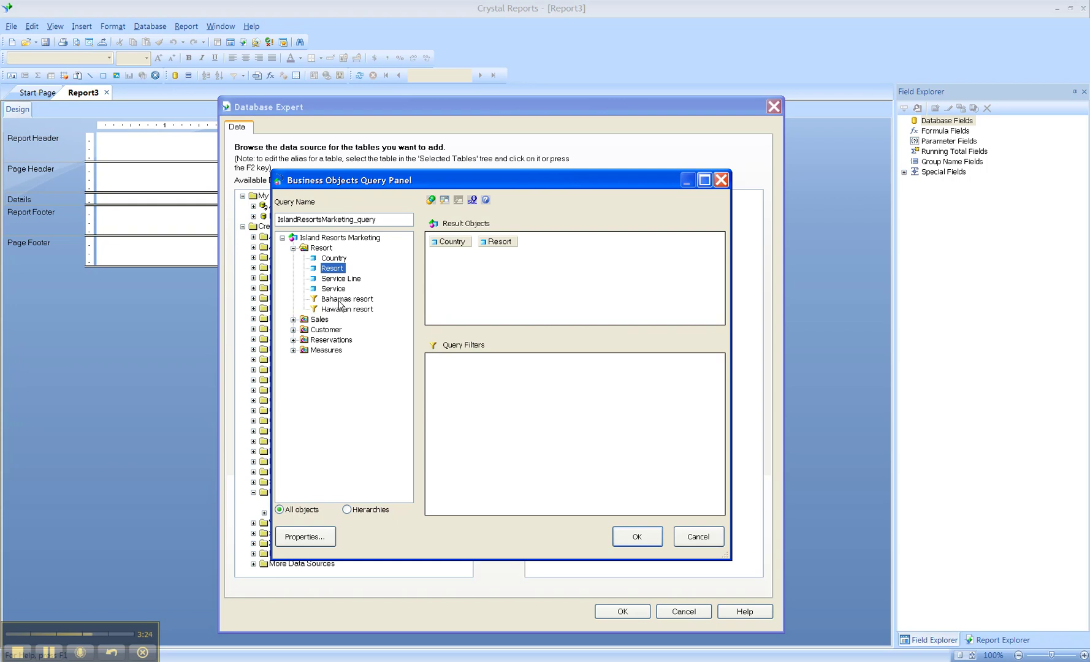
double_click(340, 299)
left_click(630, 540)
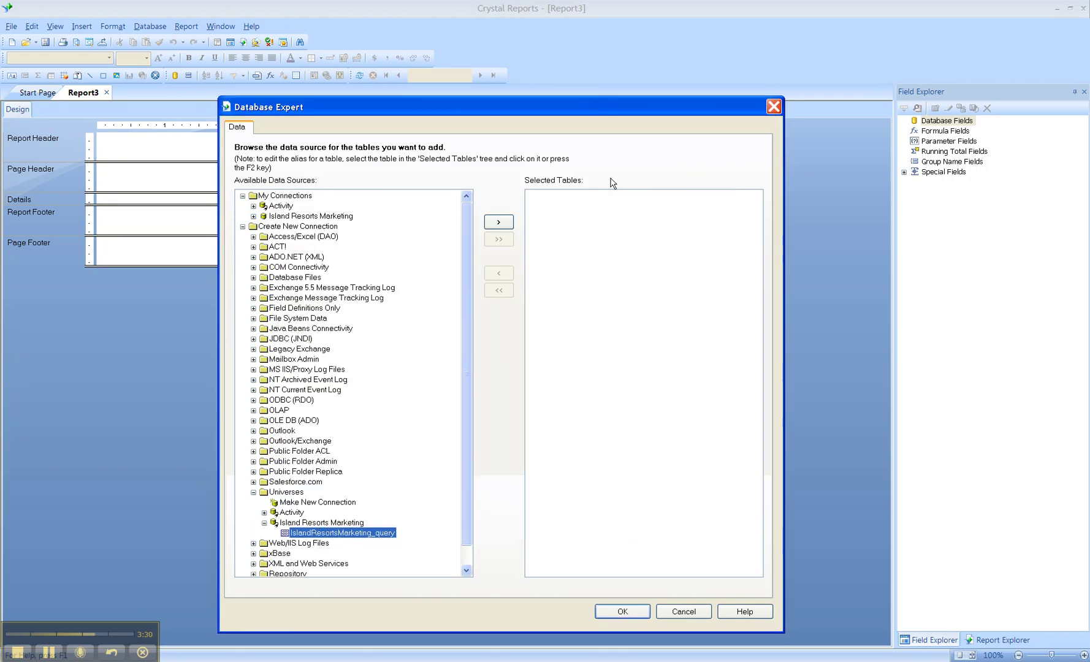
left_click(494, 224)
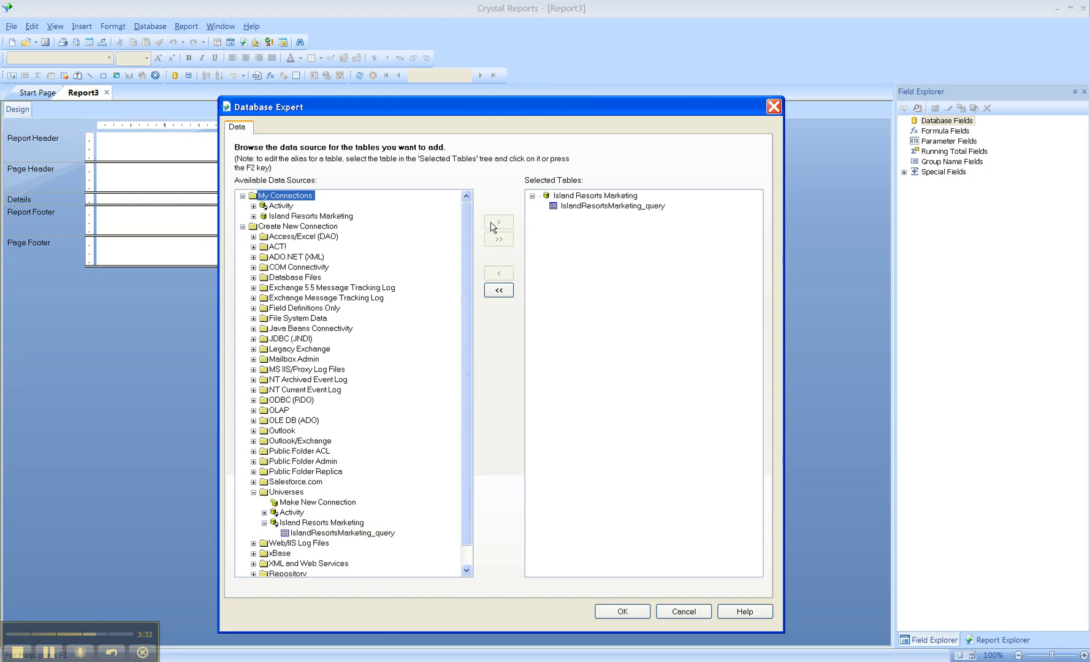
left_click(610, 613)
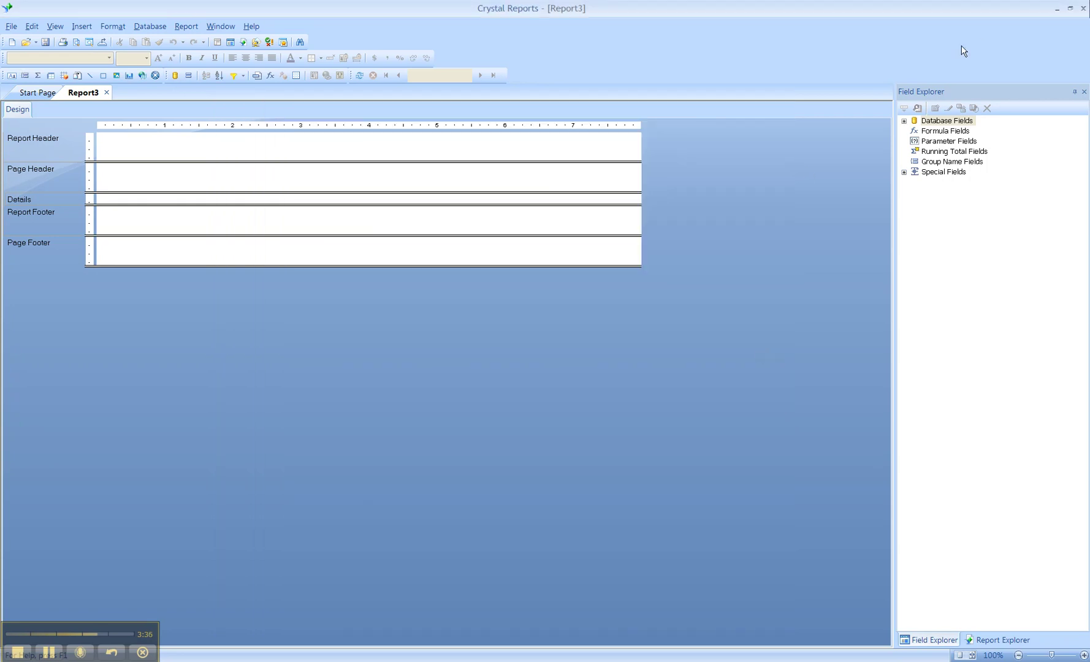
Insert Country and Resort into the Details section and refresh the preview to show US, Bahamas Beach
left_click(904, 121)
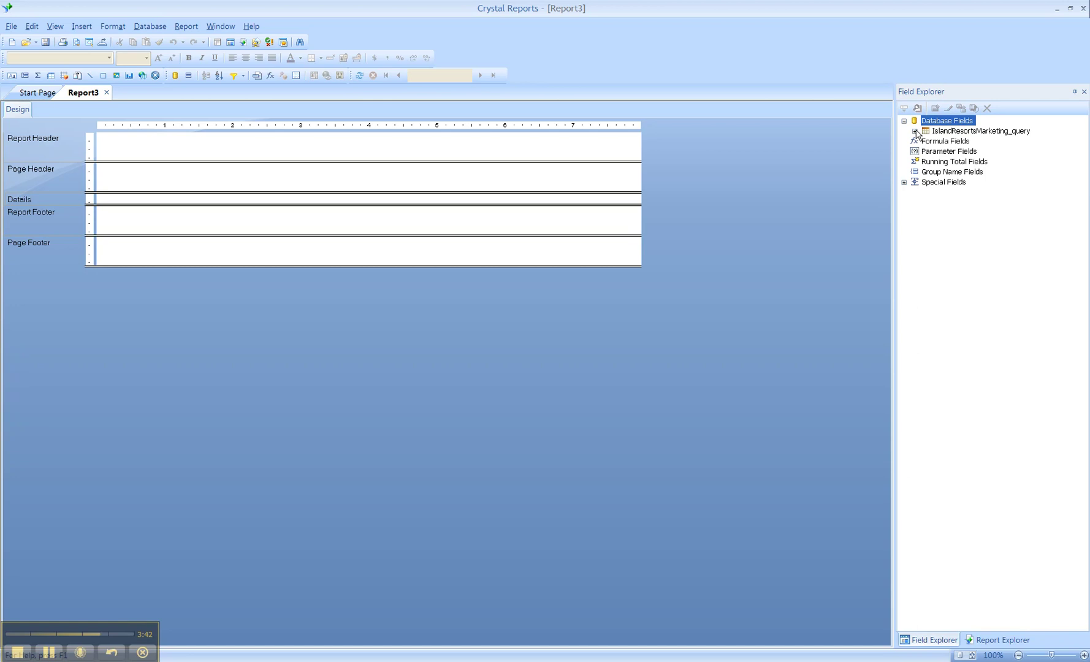
left_click(915, 132)
left_click(954, 142)
right_click(955, 143)
left_click(974, 149)
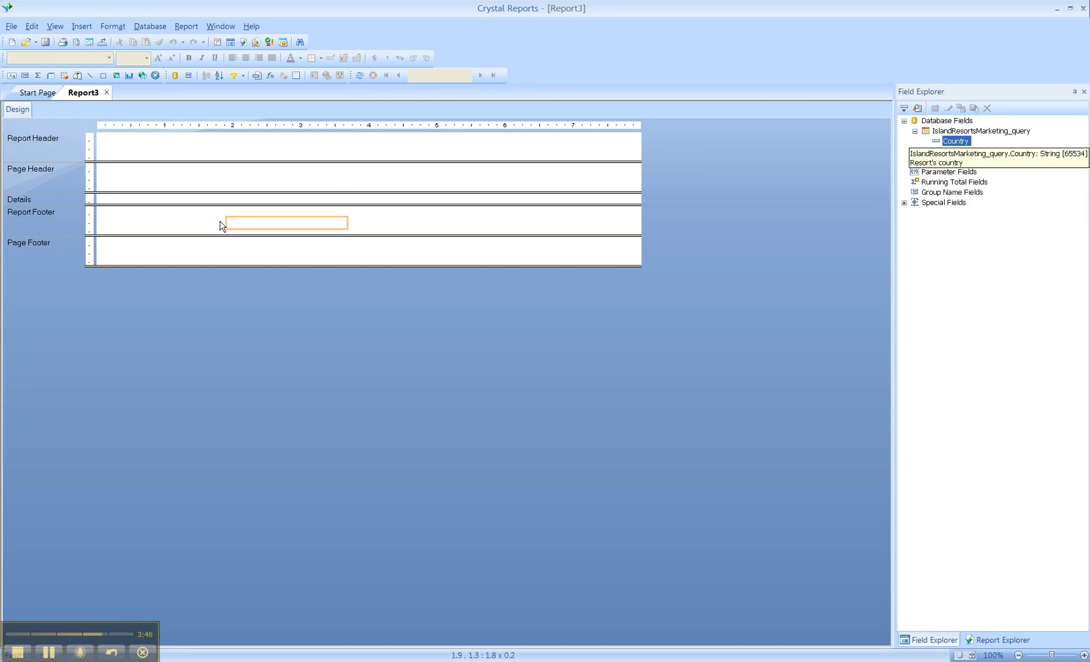
left_click(114, 196)
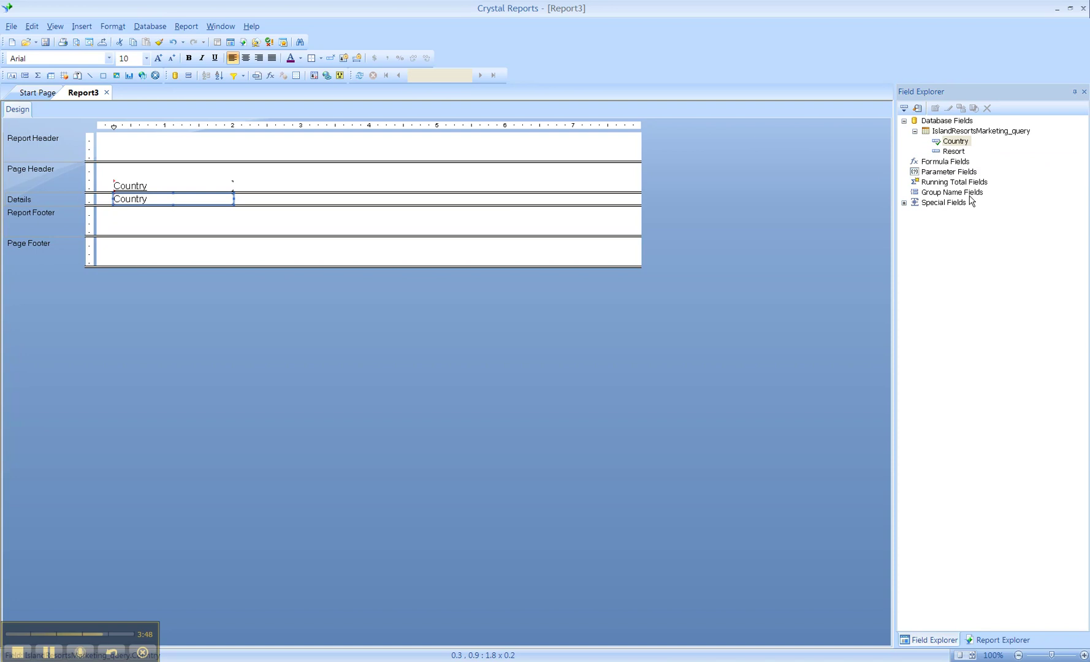
left_click_drag(953, 152, 244, 199)
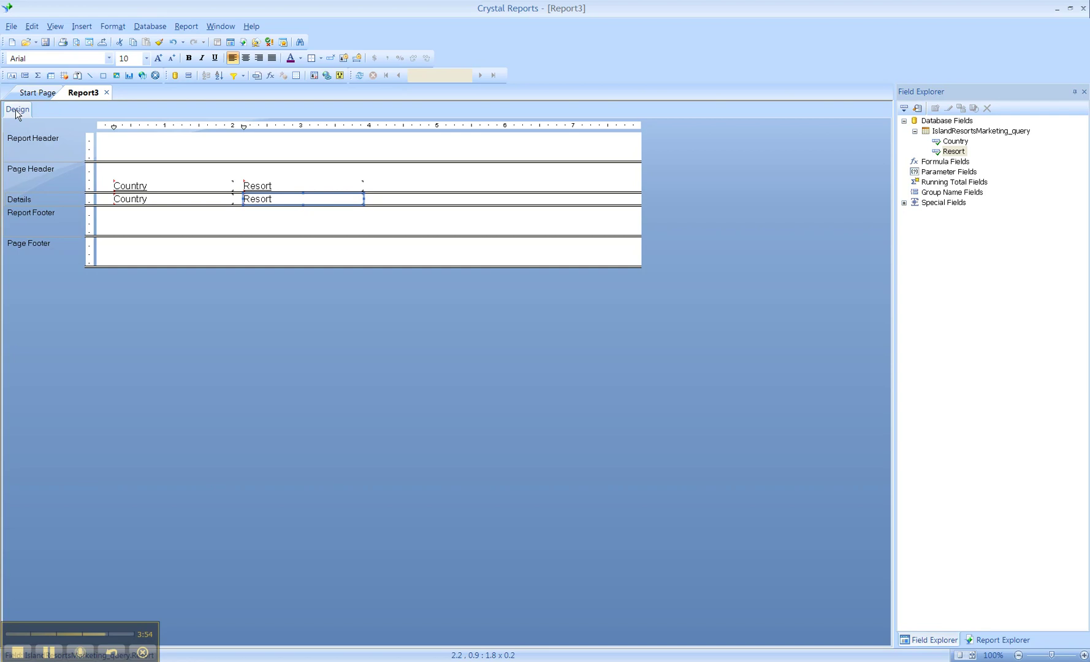
left_click(361, 75)
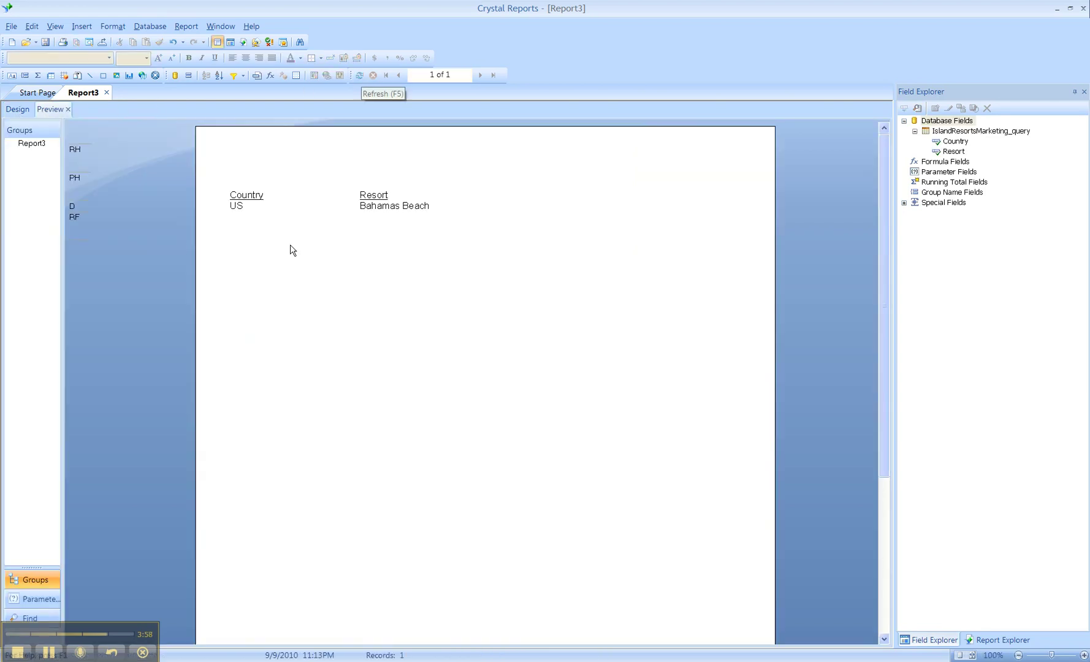
Return Report3 to Design view, then switch to Universe Designer showing the Island Resorts Marketing schema
left_click(17, 110)
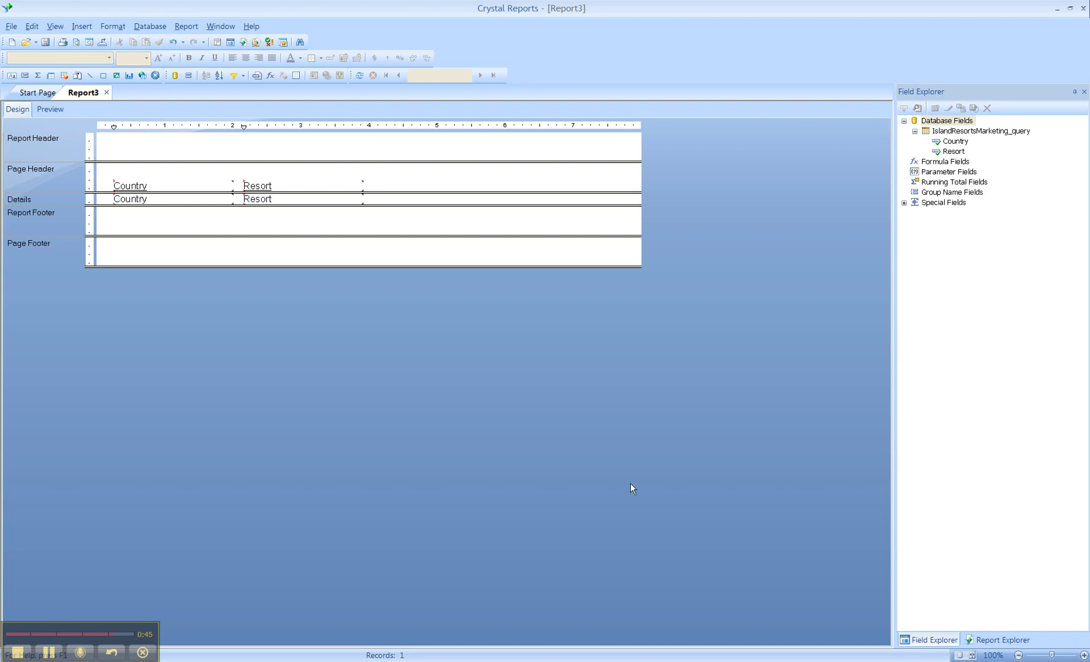
left_click(686, 655)
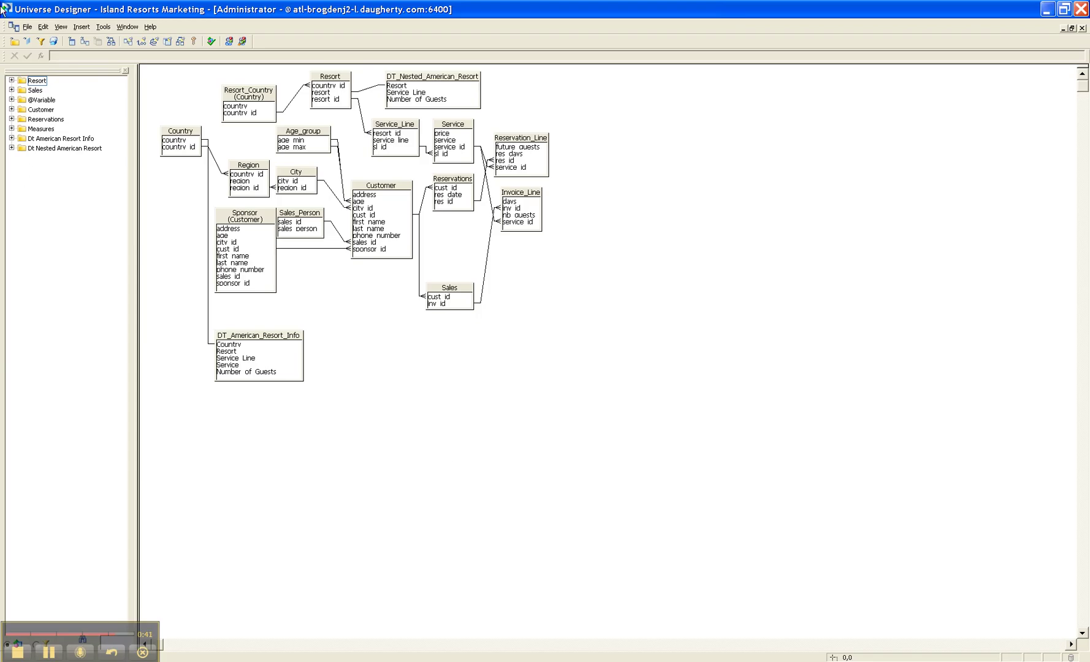
left_click(31, 26)
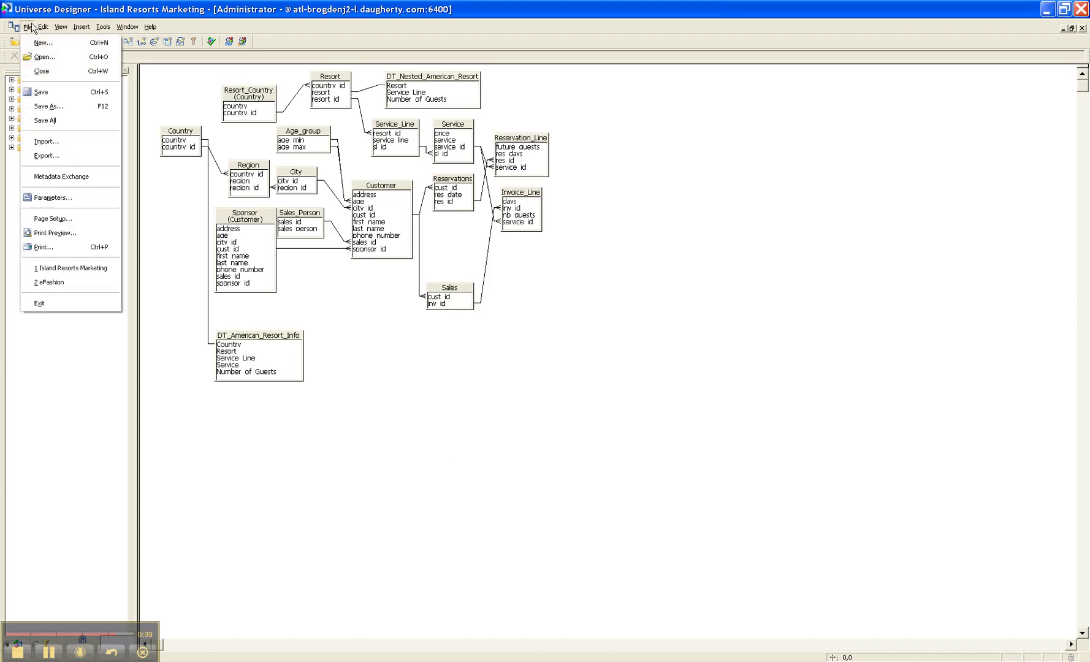
left_click(62, 199)
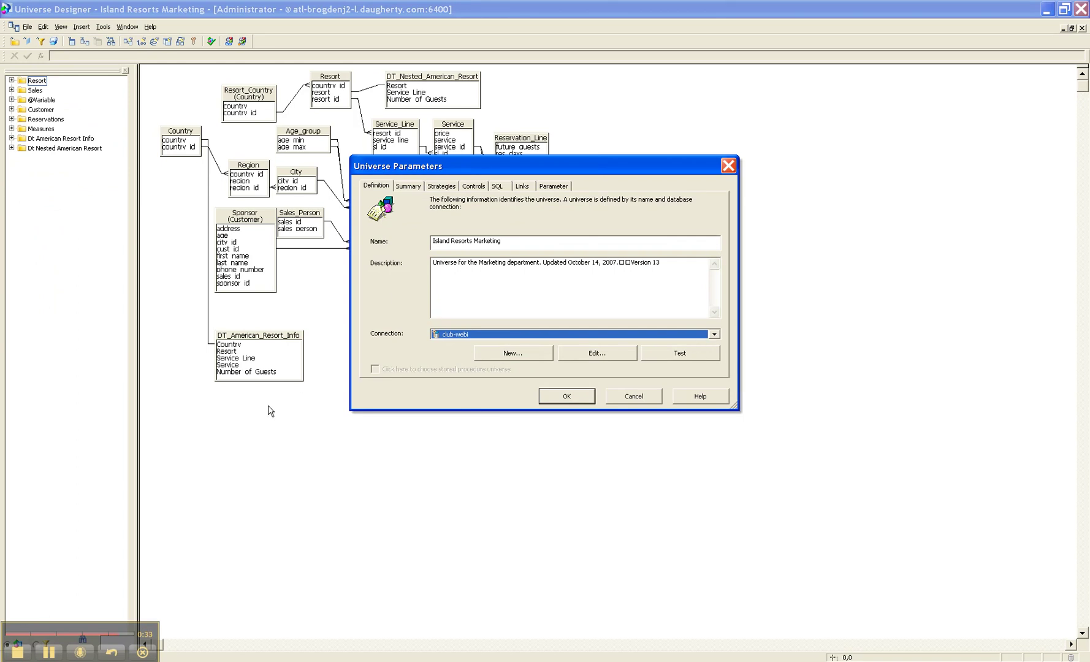
left_click(627, 398)
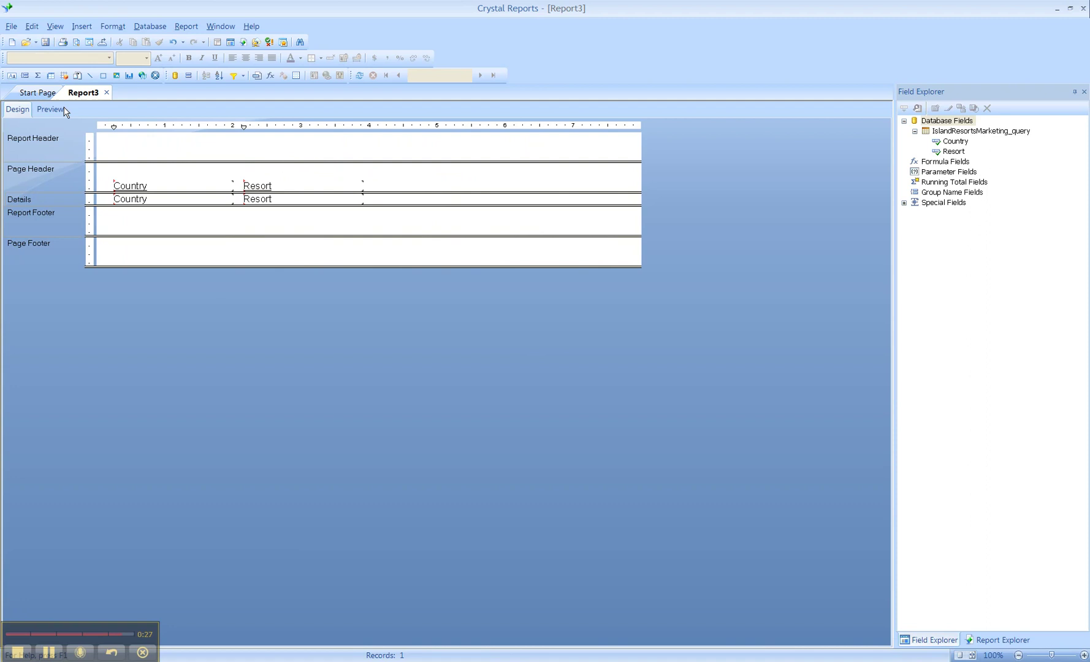
Preview Report3 to show its single record: Country US, Resort Bahamas Beach
left_click(51, 109)
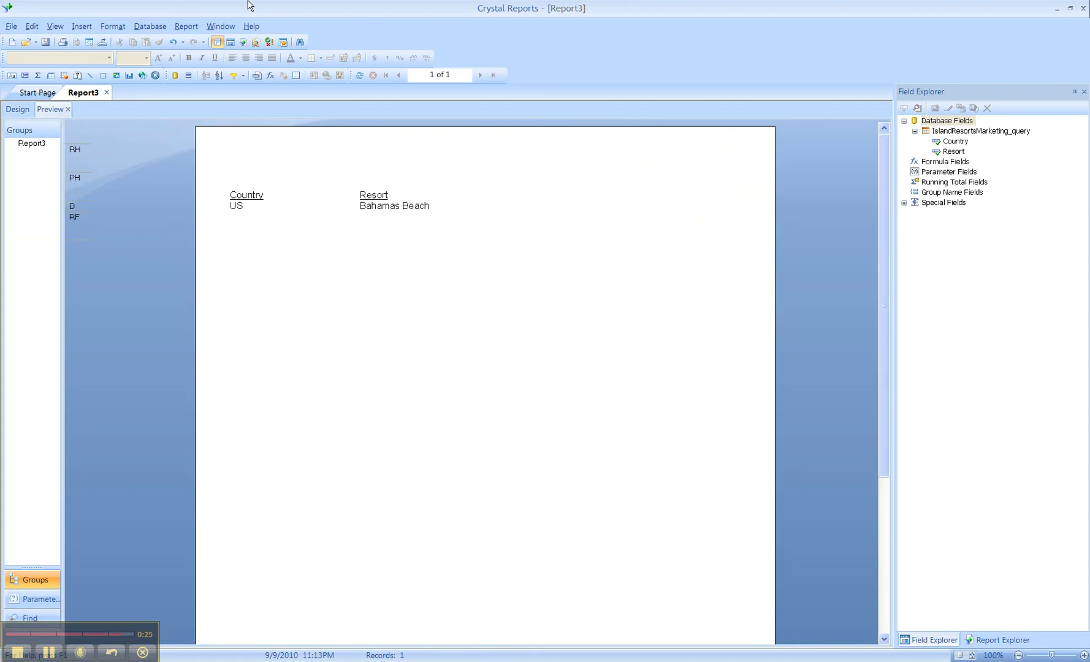